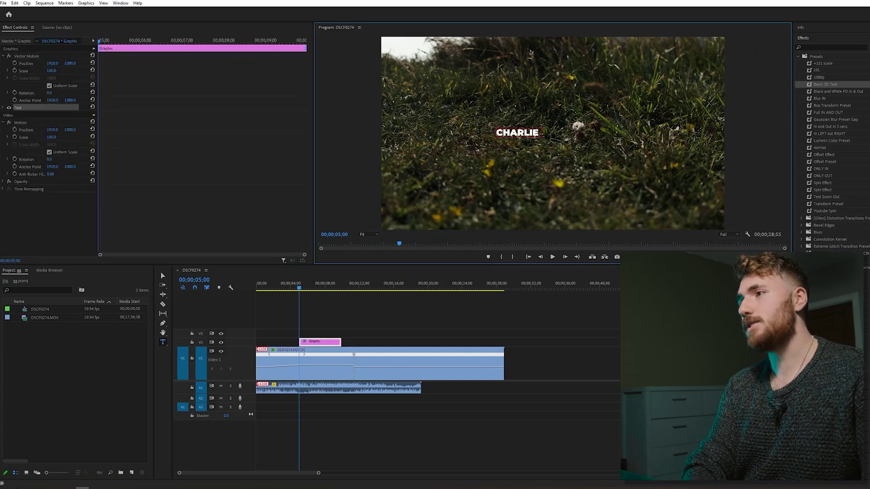
Step: Finish the CHARLIE title, apply the Transform effect to its clip and show its settings
key(Escape)
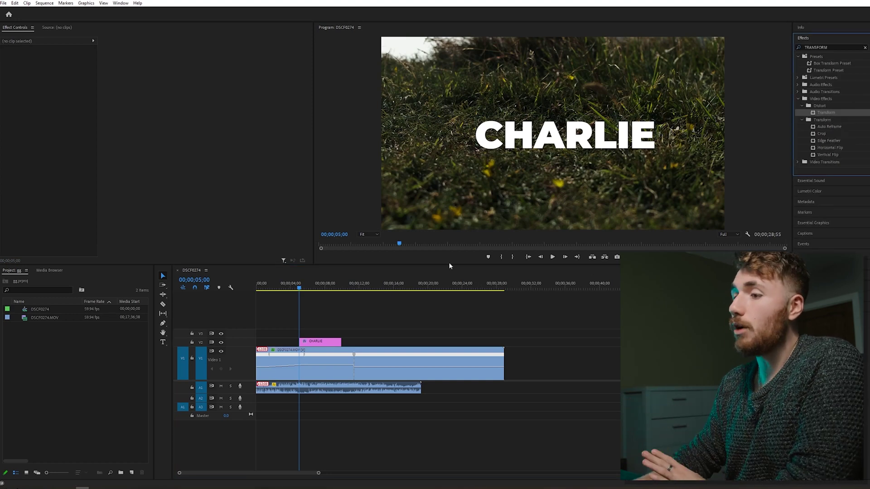
drag(318, 344, 319, 345)
click(19, 108)
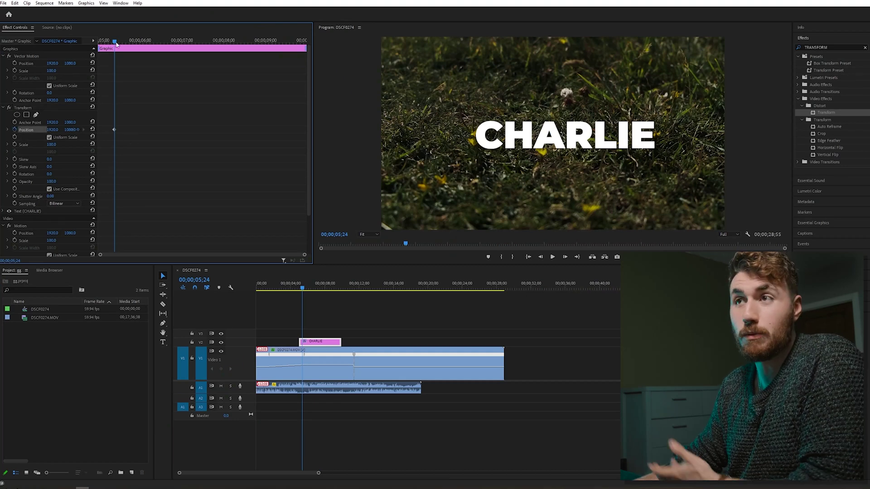
Step: Start CHARLIE below the frame at Position Y about 2419 and preview it rising to centre
drag(114, 42, 107, 47)
drag(68, 130, 145, 130)
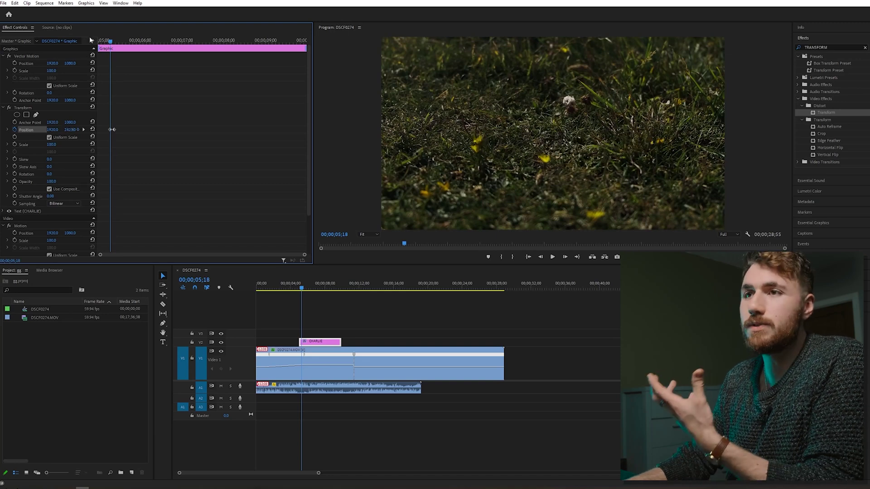
drag(110, 41, 109, 46)
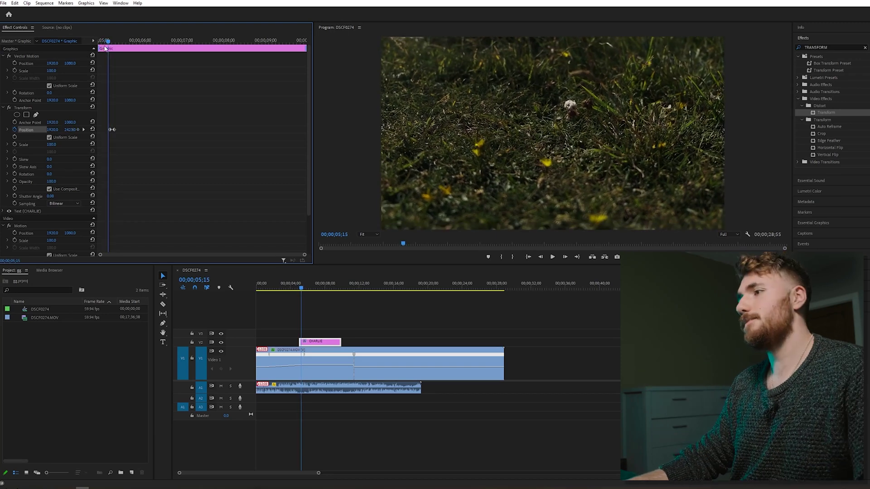
key(space)
click(110, 42)
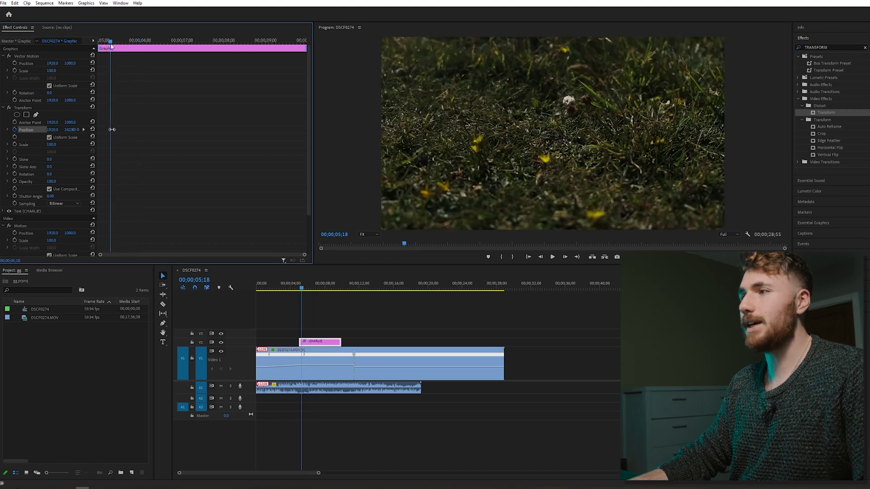
key(space)
key(space)
click(110, 43)
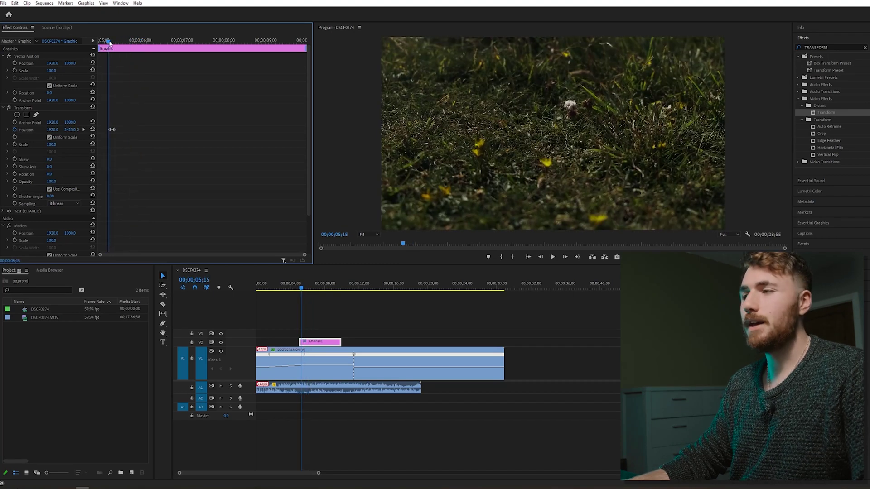
key(space)
key(space)
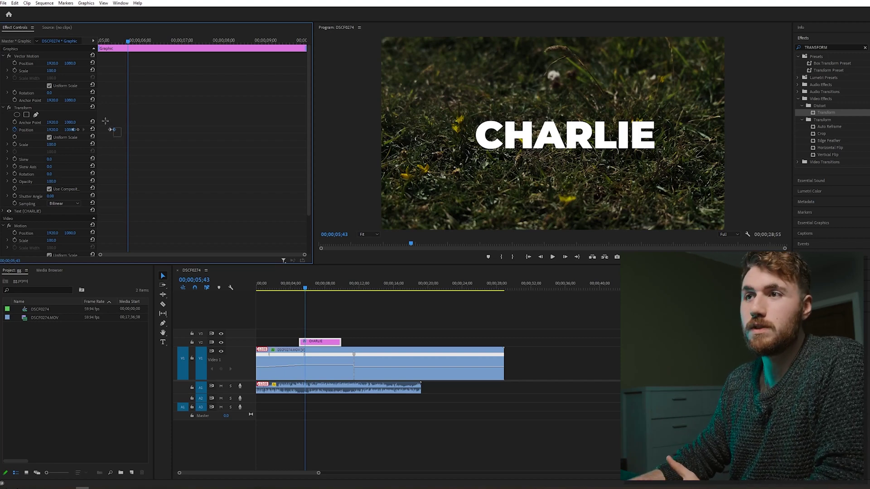
Step: Apply Ease In and Ease Out temporal interpolation to both CHARLIE Position keyframes
drag(124, 113, 191, 157)
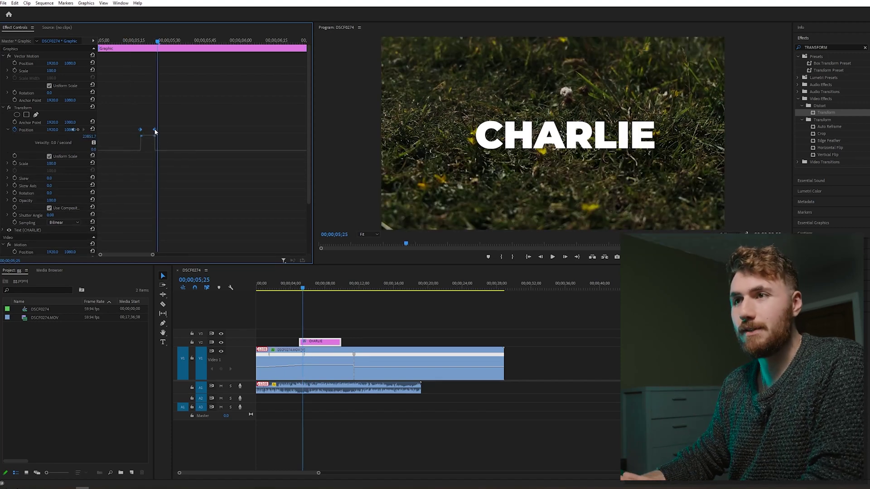
right_click(155, 132)
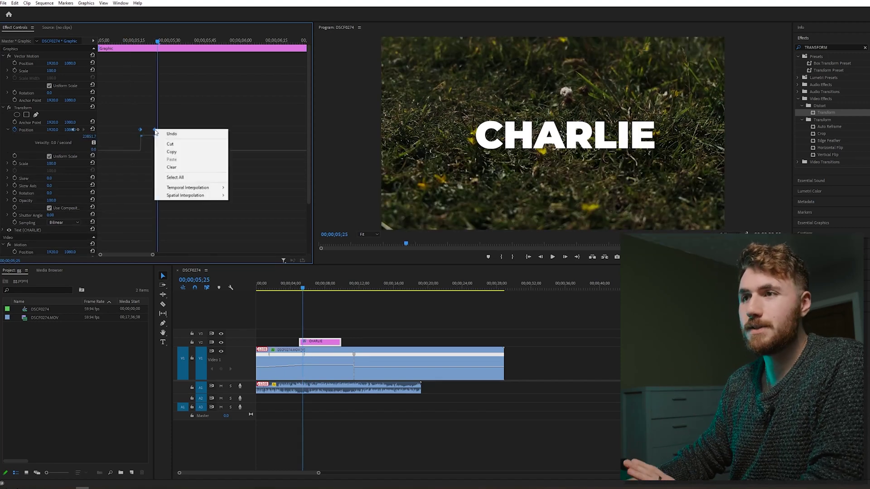
mouse_move(195, 187)
click(247, 228)
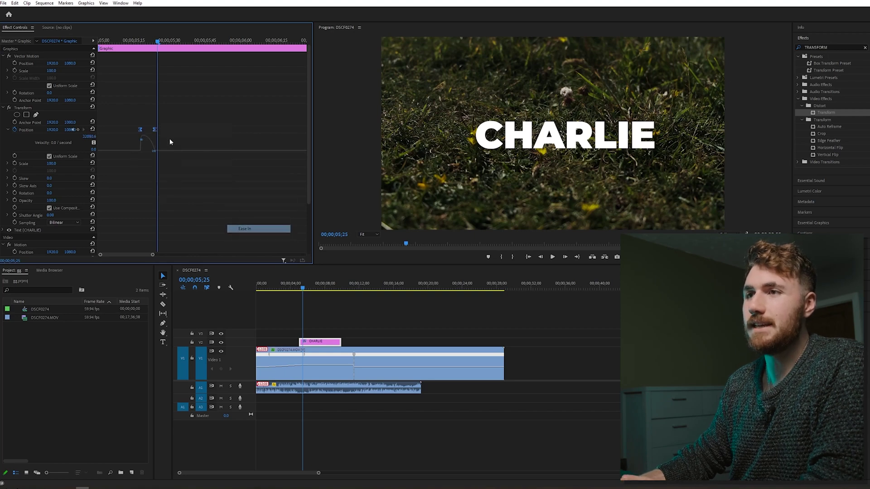
right_click(155, 131)
click(279, 239)
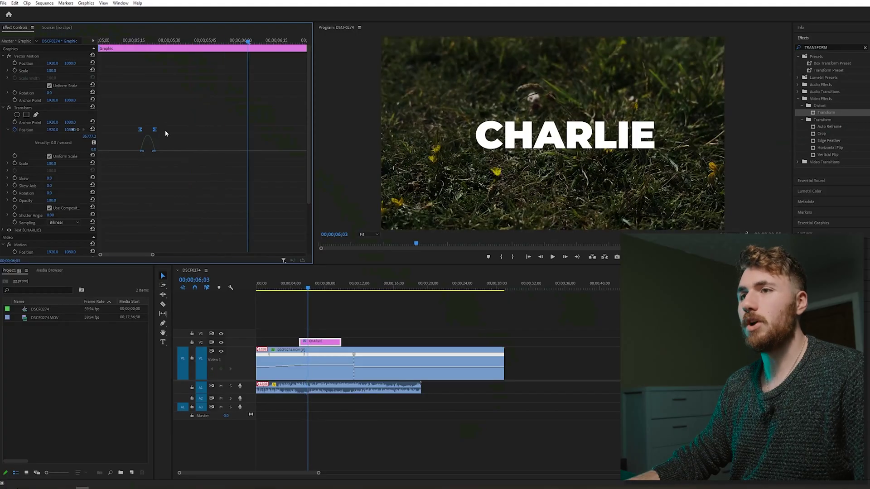
Step: Play back the eased slide-in several times from just before it starts
click(128, 40)
key(space)
click(122, 40)
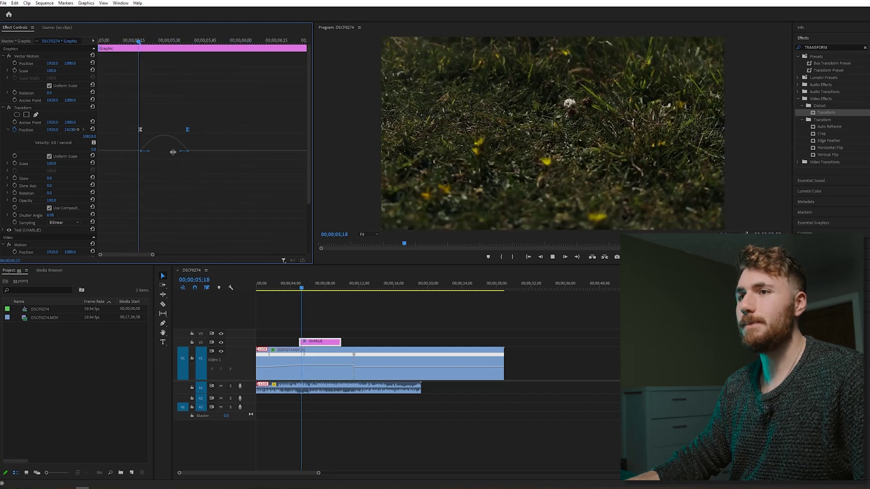
key(space)
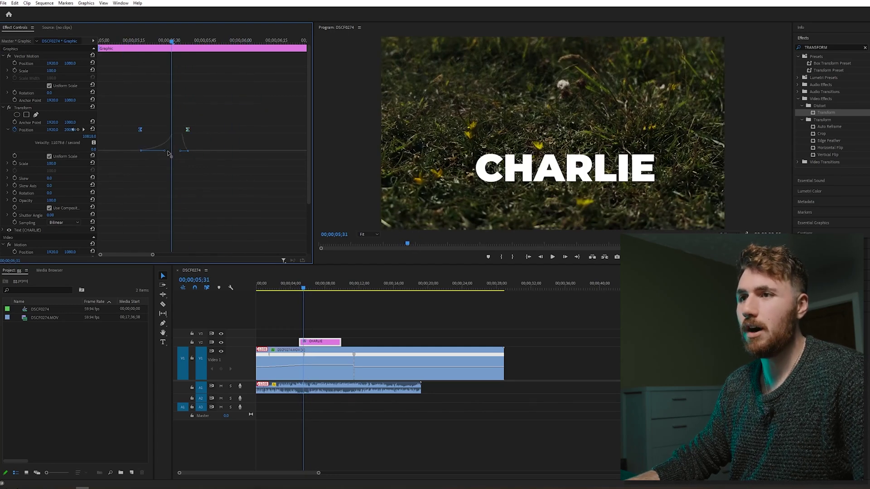
click(136, 40)
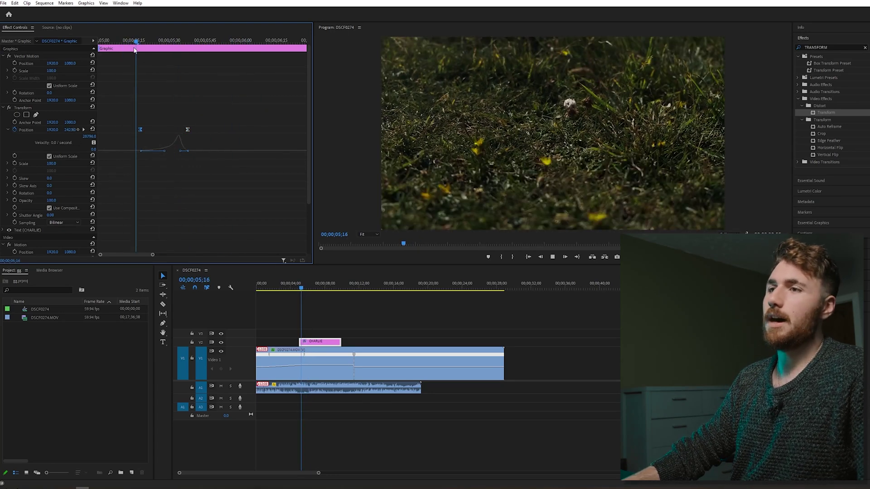
key(space)
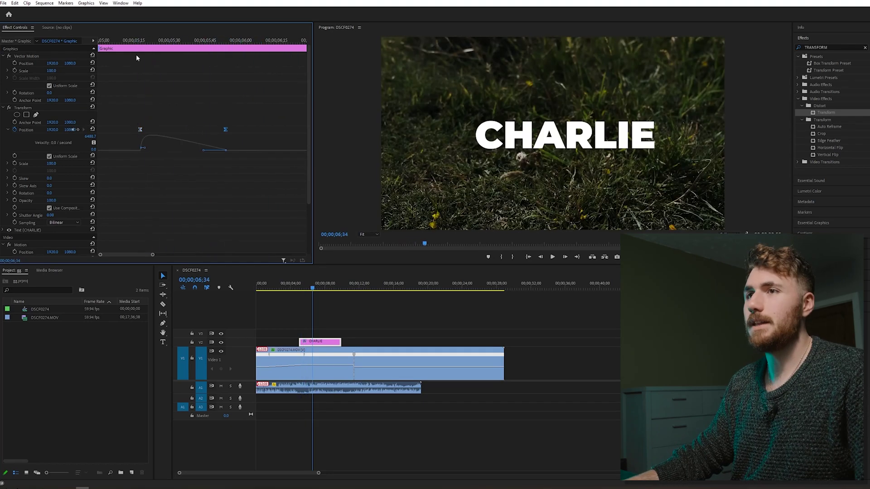
click(121, 41)
key(space)
key(space)
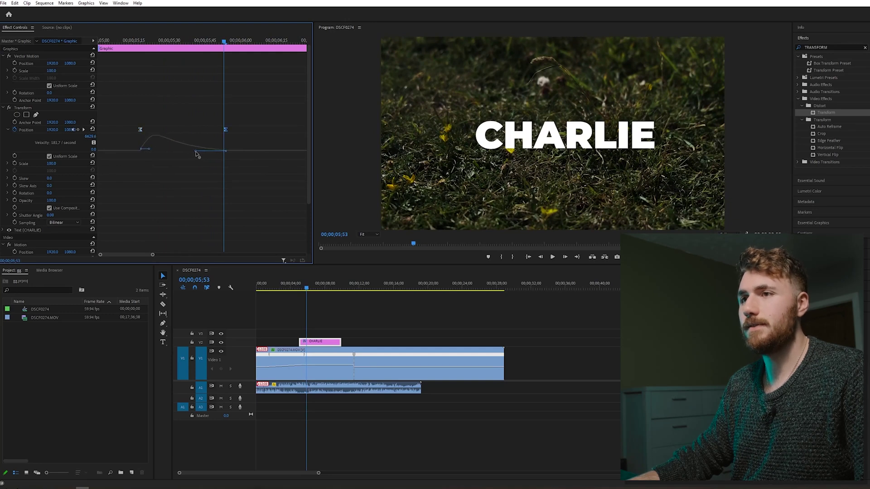
click(124, 42)
key(space)
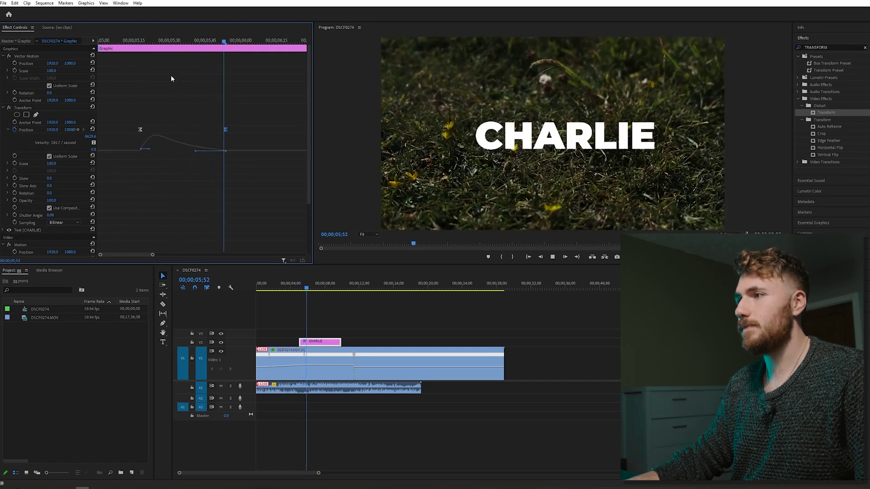
key(space)
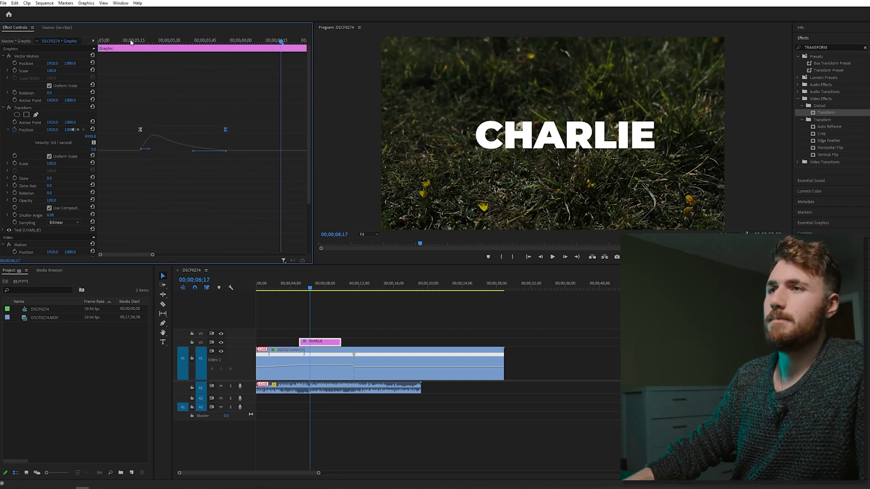
click(128, 41)
key(space)
key(space)
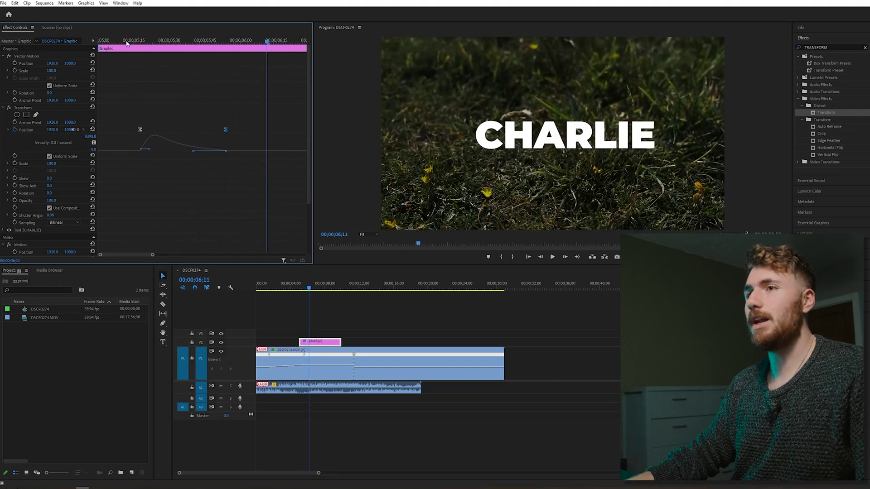
drag(127, 42, 133, 41)
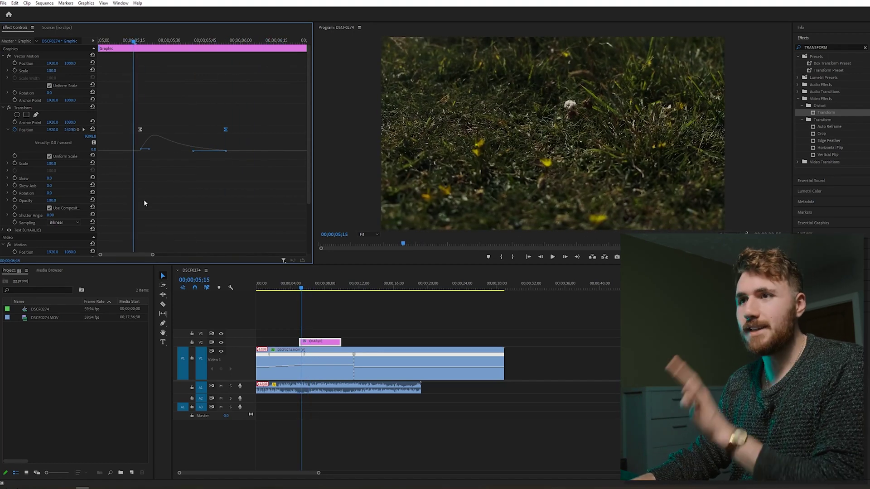
Step: Add motion blur with a shutter angle of about 320, preview it, and scale CHARLIE to 64.7
drag(135, 42, 166, 43)
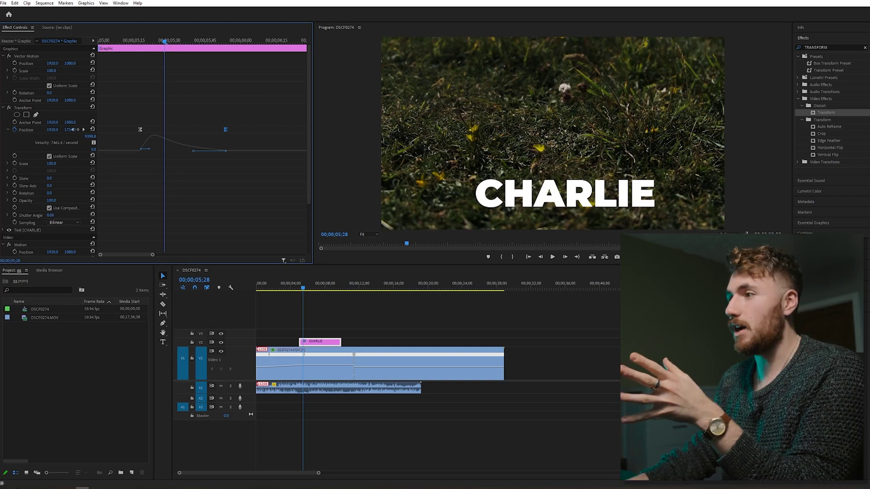
drag(50, 216, 57, 216)
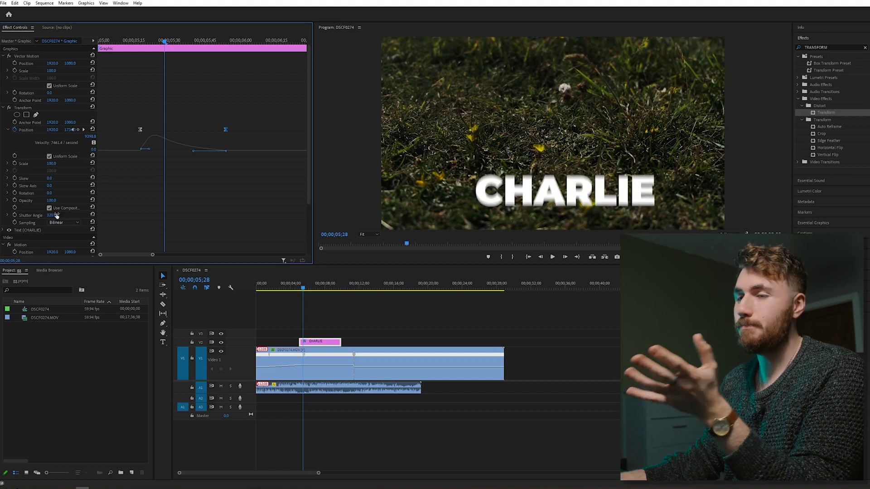
click(130, 42)
key(space)
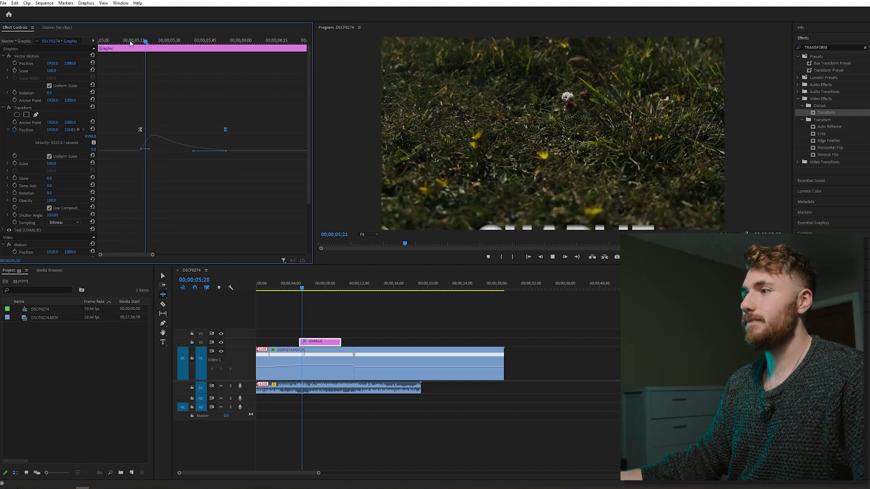
click(125, 41)
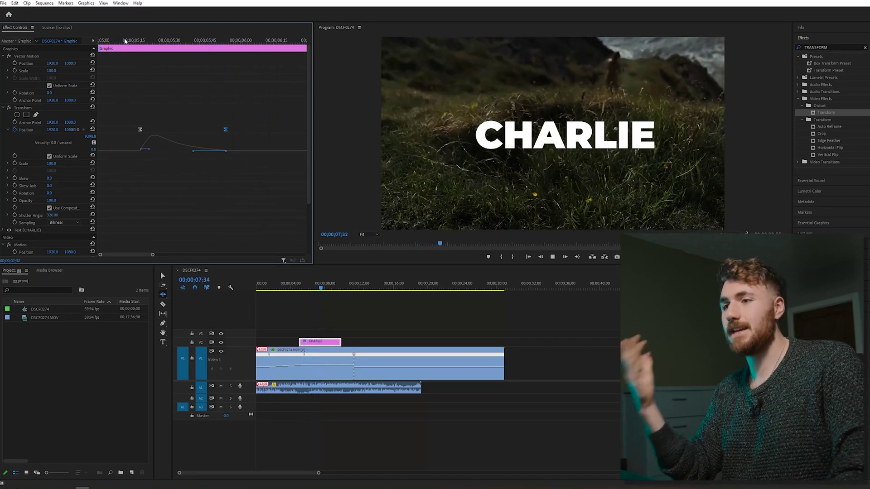
key(space)
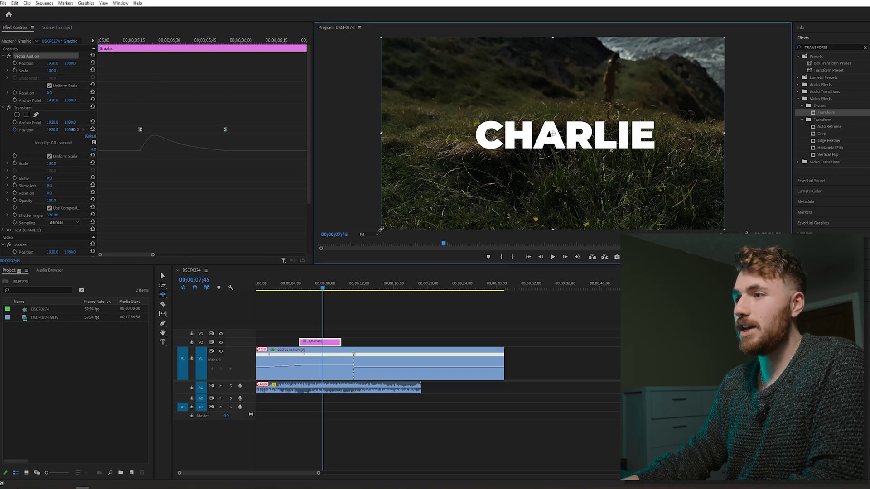
drag(381, 229, 483, 195)
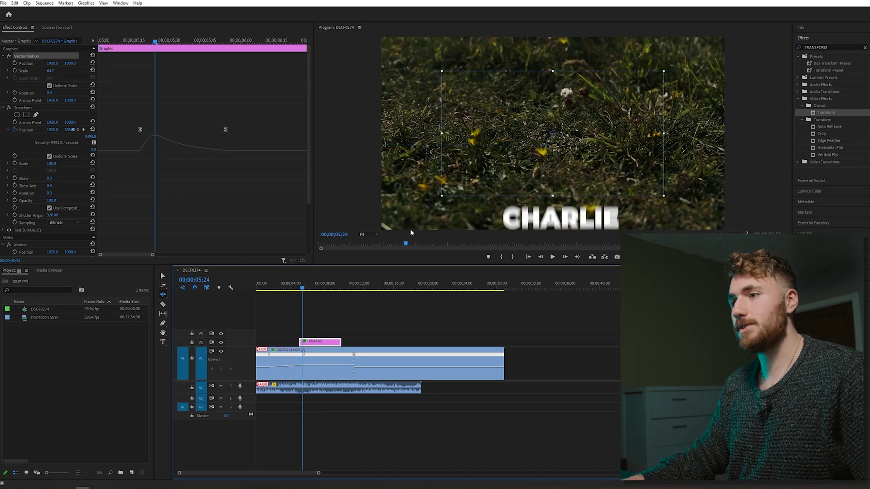
Step: Move the CHARLIE title left and down toward the bottom of the frame
click(381, 306)
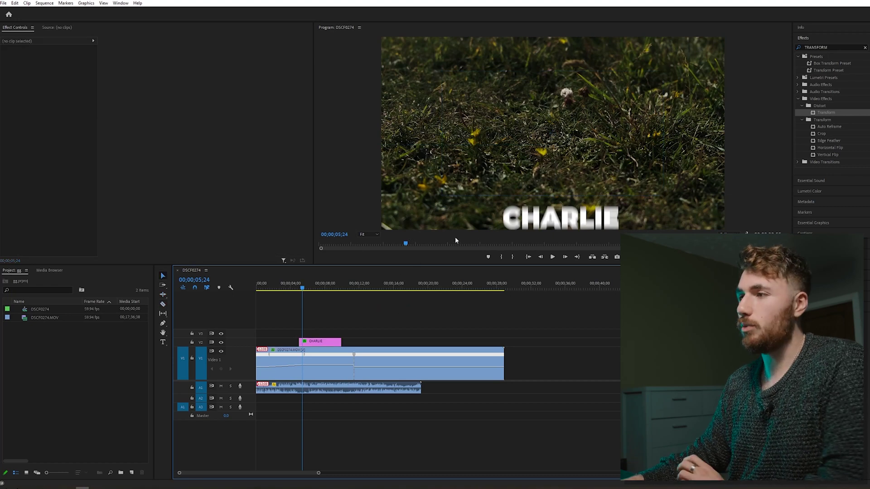
click(324, 345)
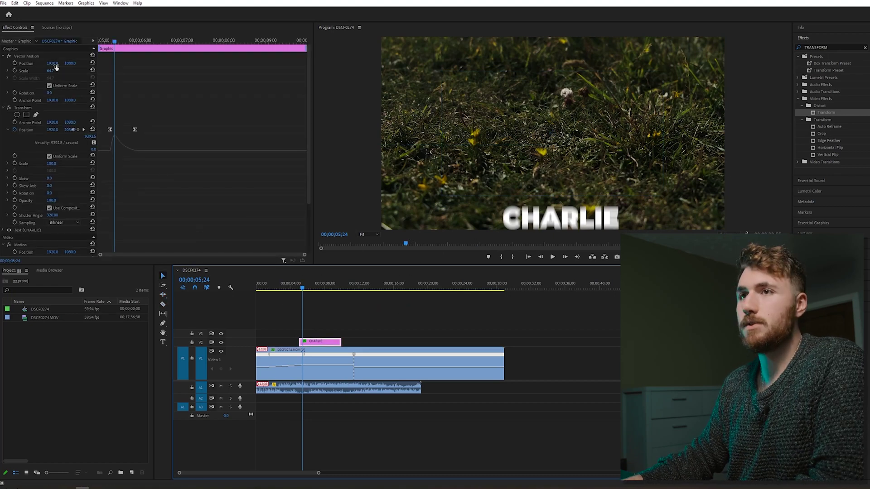
click(27, 55)
drag(574, 167, 449, 220)
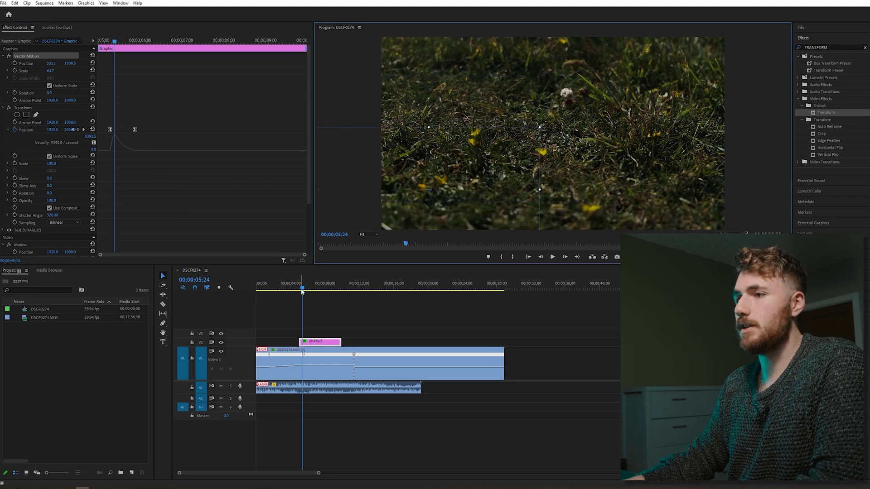
drag(302, 291, 310, 290)
drag(469, 191, 471, 216)
Step: Preview the repositioned title's animation and reselect the CHARLIE clip
key(space)
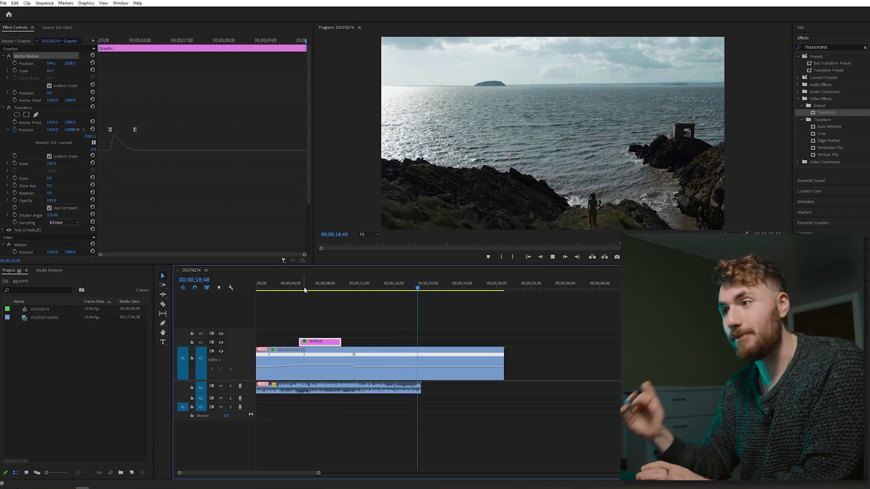
key(space)
key(d)
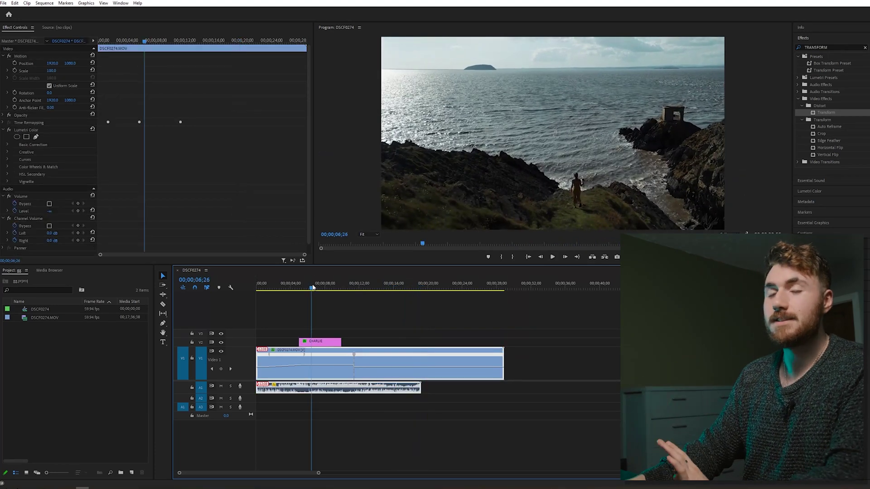
drag(333, 284, 312, 284)
click(327, 344)
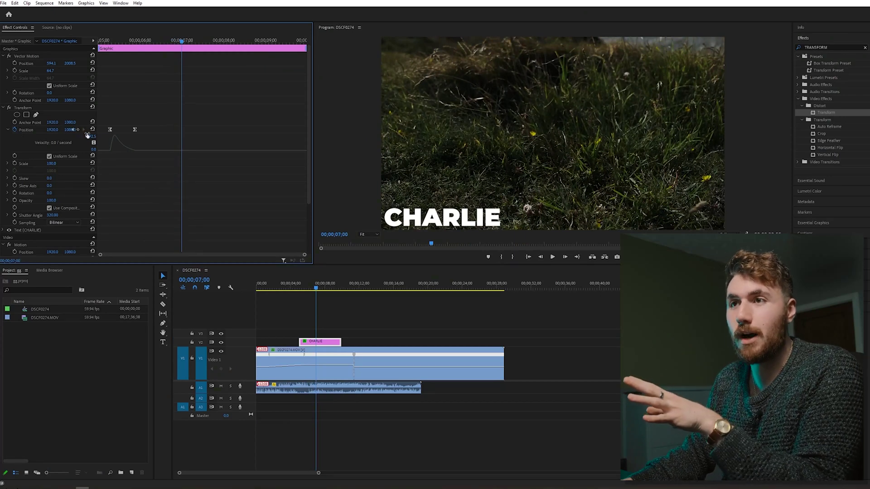
Step: Keyframe Position at 07;00 and set Position Y to 1396 at 07;15 so CHARLIE drops out
drag(99, 141, 123, 139)
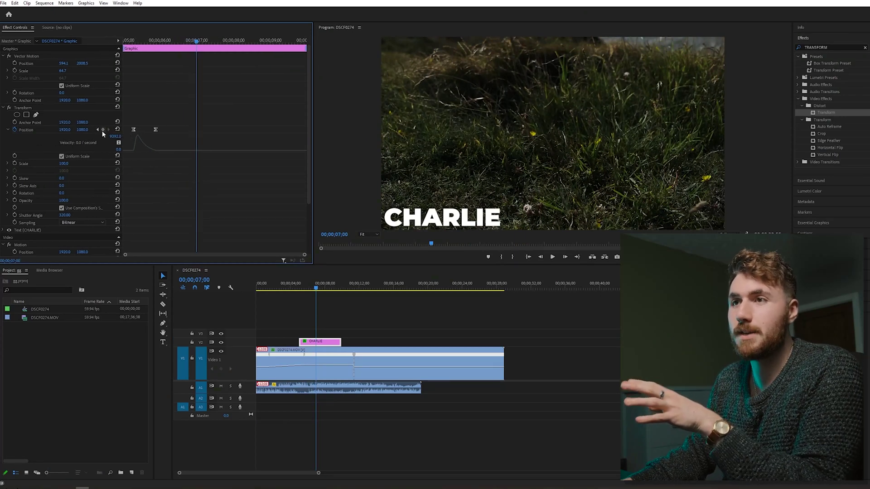
click(104, 132)
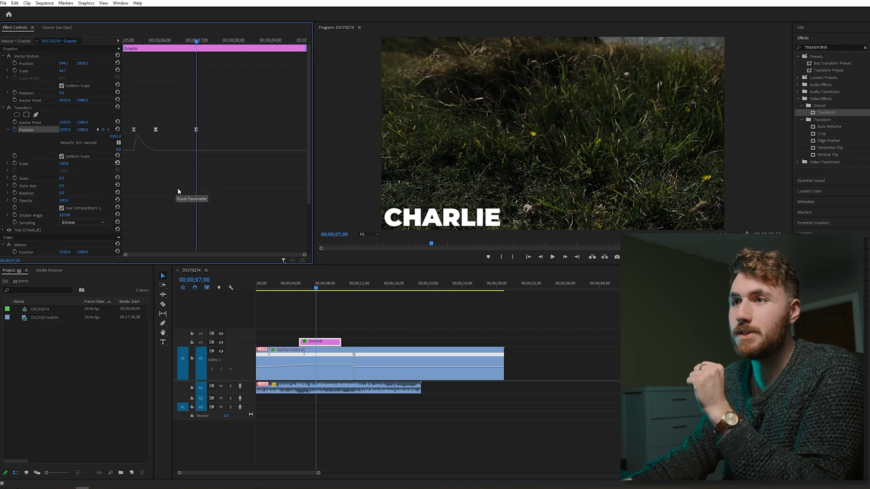
drag(196, 42, 206, 47)
drag(83, 129, 104, 130)
key(space)
click(195, 42)
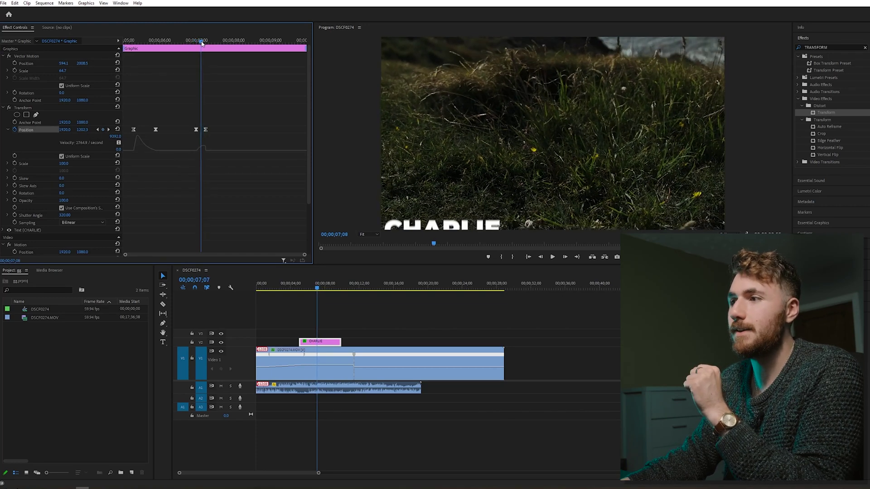
drag(194, 46, 149, 44)
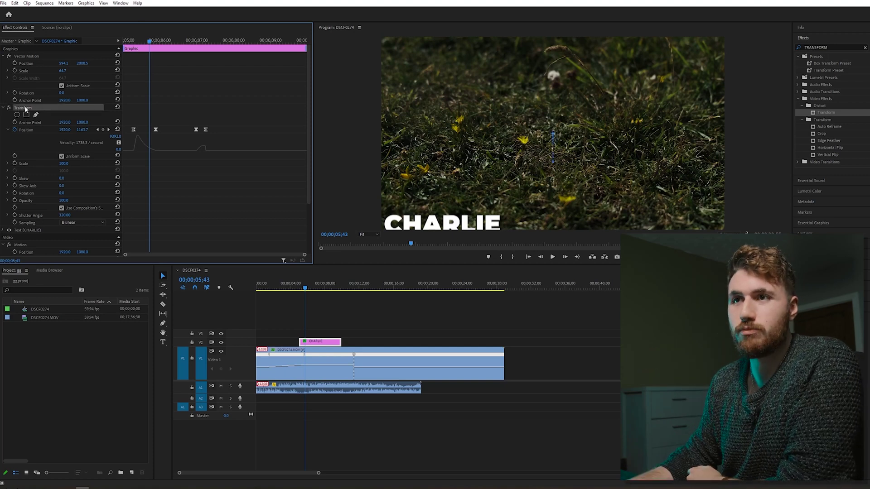
Step: Save the Transform effect as the preset 'Pop in and Out'
right_click(25, 108)
click(47, 120)
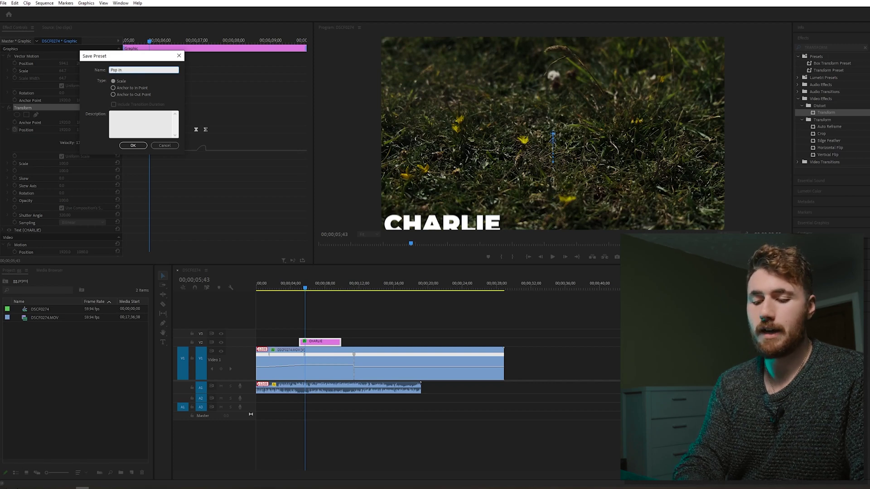
text(t)
key(Return)
key(Left)
Step: Delete the CHARLIE title clip from the timeline
click(344, 328)
click(338, 342)
key(Delete)
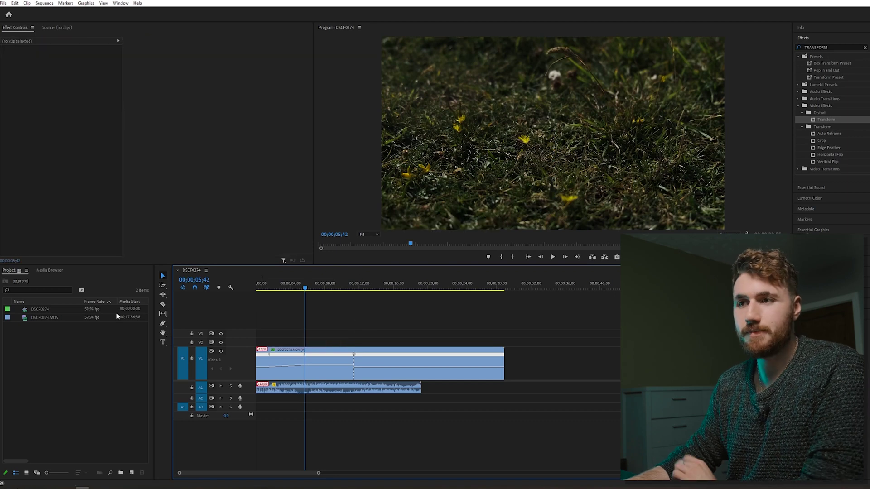
click(163, 343)
Step: Create a SMILE title and drag the saved Pop in and Out preset onto its clip
click(610, 167)
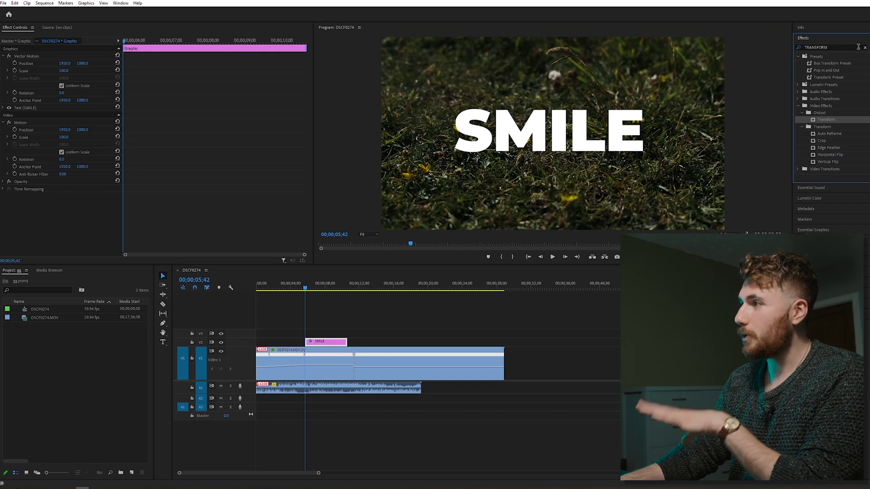
click(865, 48)
click(797, 58)
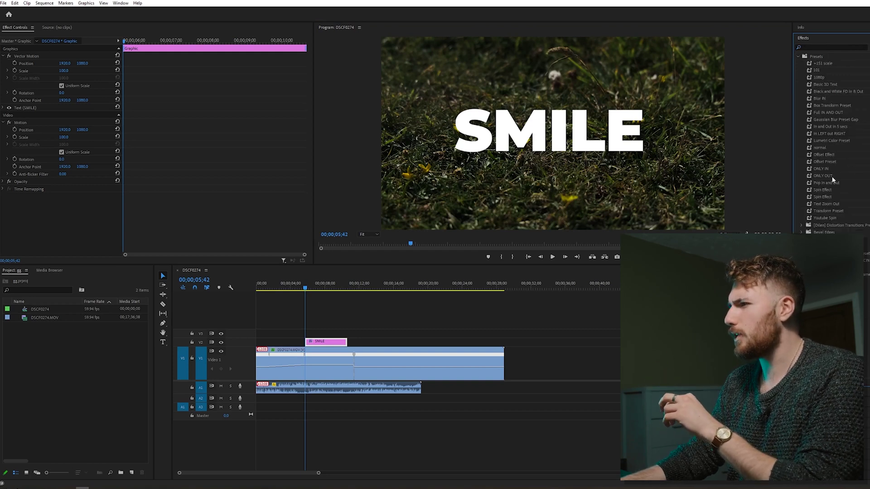
drag(837, 187, 725, 202)
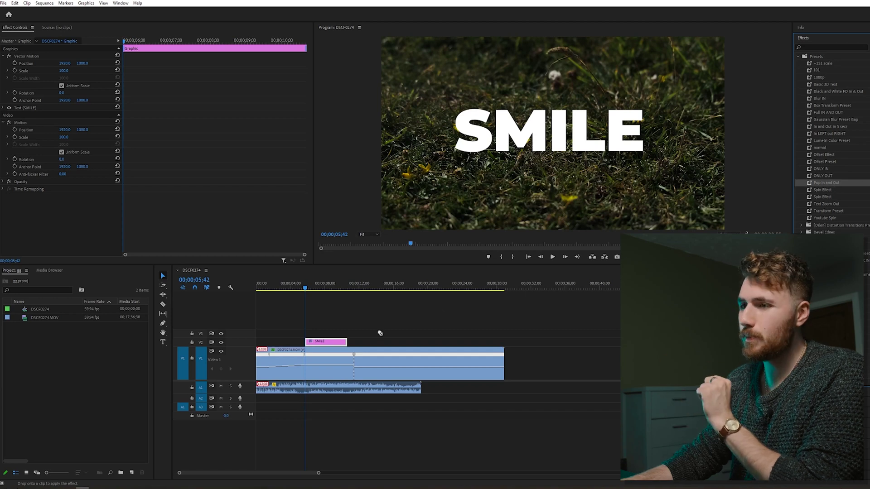
drag(362, 328, 338, 341)
click(376, 343)
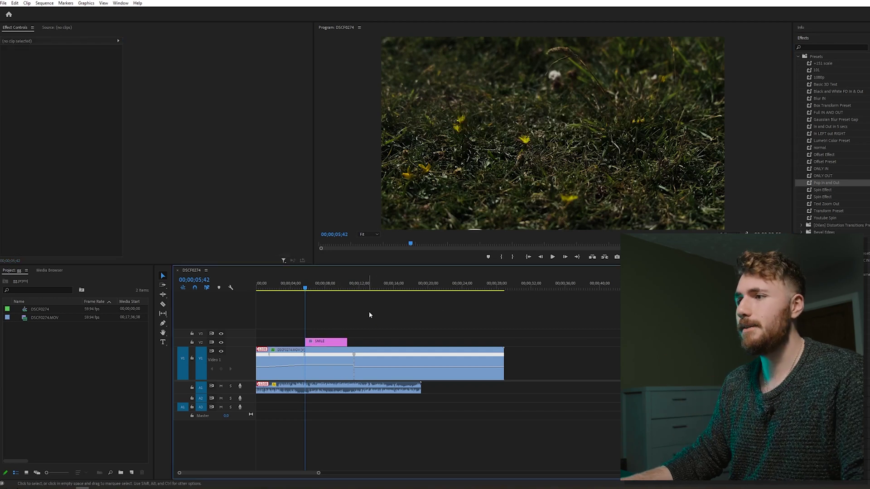
Step: Play back the SMILE animation and select its clip at the last Position keyframe
key(space)
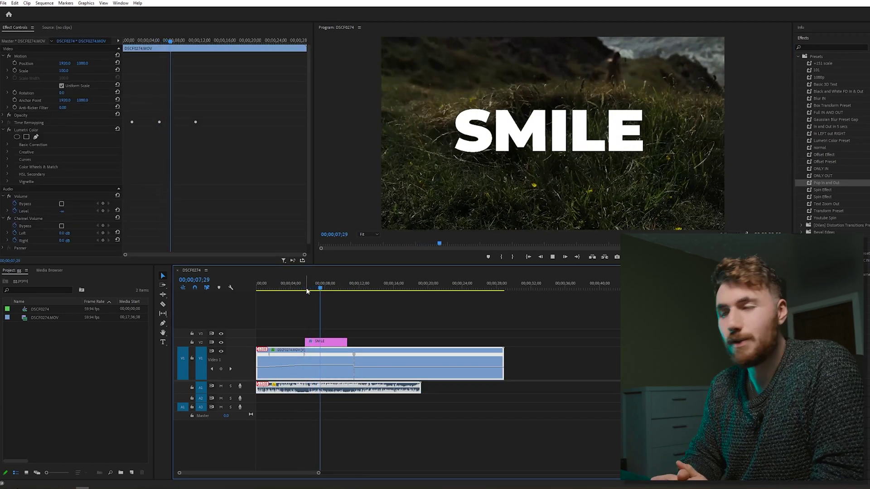
key(space)
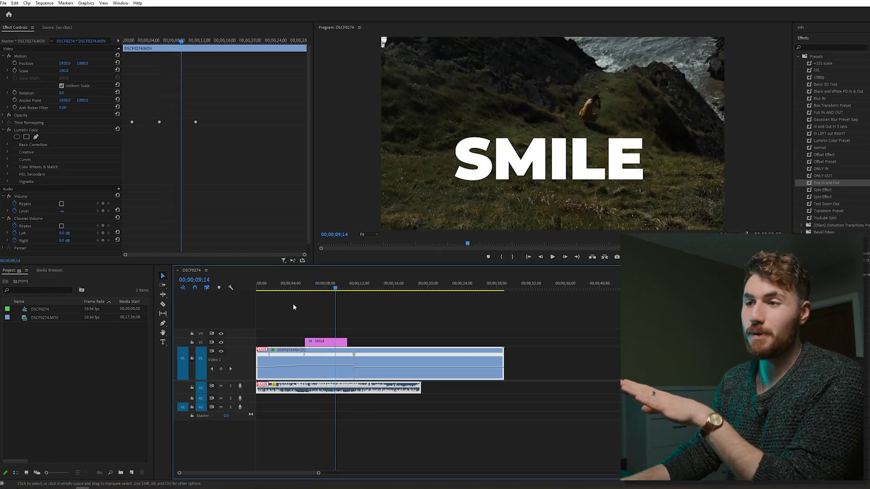
click(333, 345)
click(205, 42)
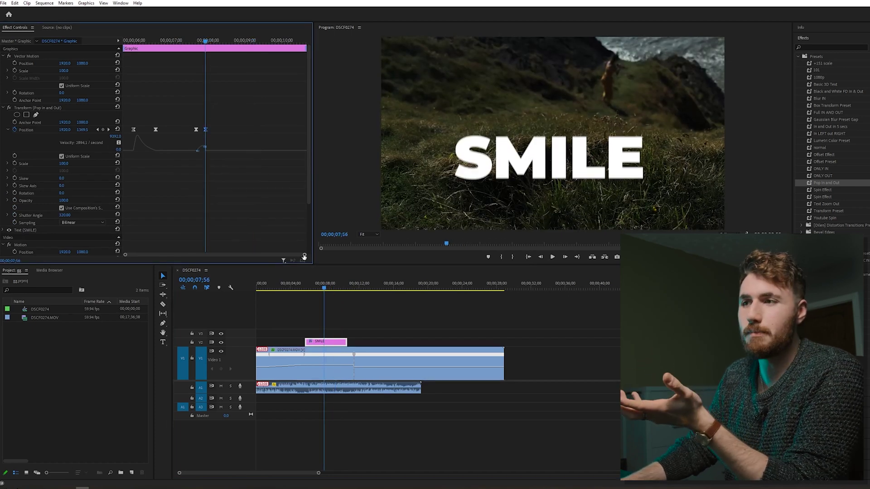
drag(304, 256, 259, 253)
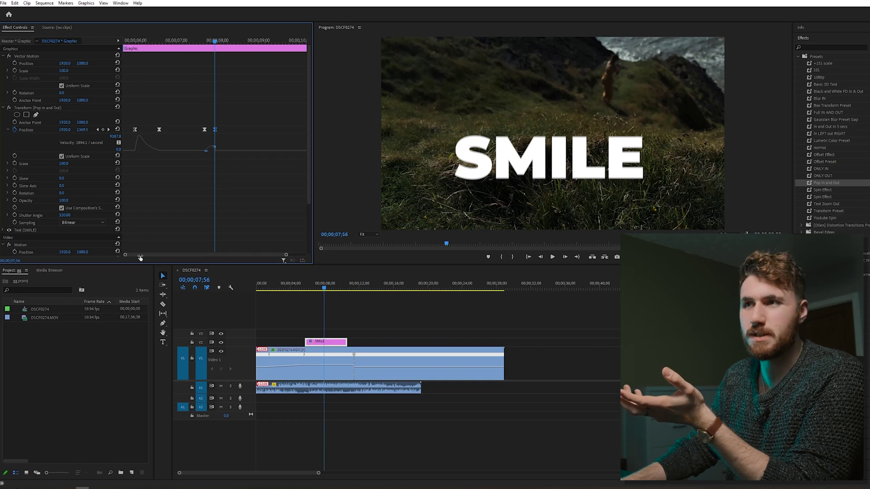
Step: Raise Position Y on SMILE's exit and entry keyframes to push it further off frame
drag(218, 41, 217, 43)
drag(90, 130, 158, 130)
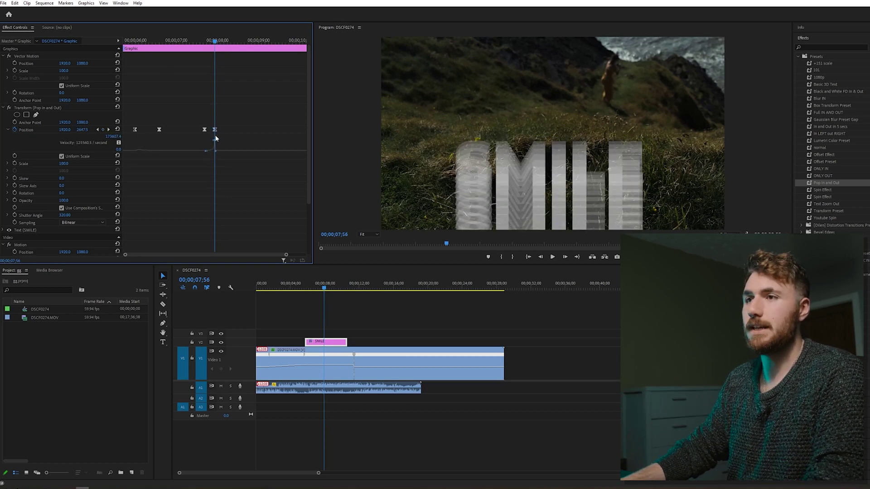
key(ctrl+z)
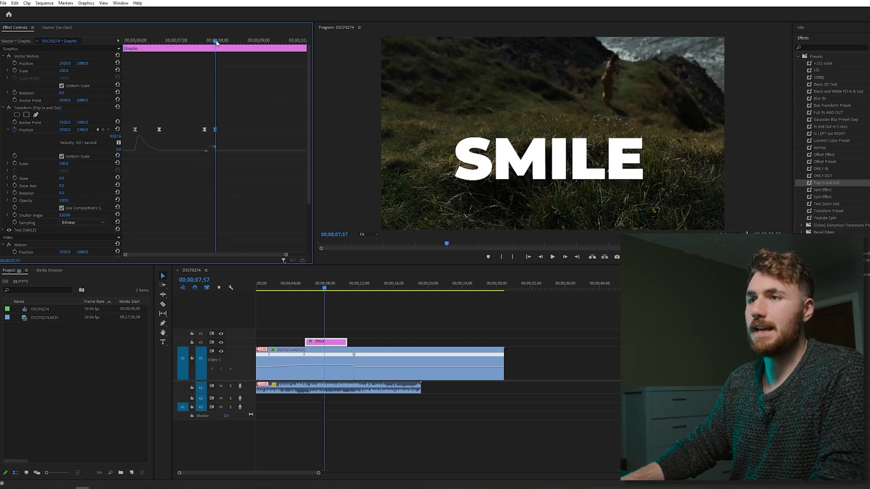
key(Right)
drag(83, 129, 125, 130)
click(200, 38)
key(space)
click(136, 43)
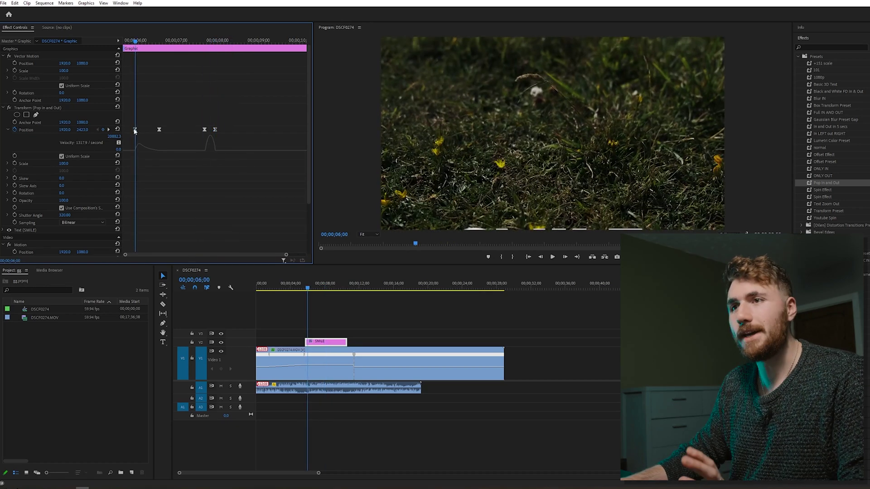
drag(81, 130, 97, 130)
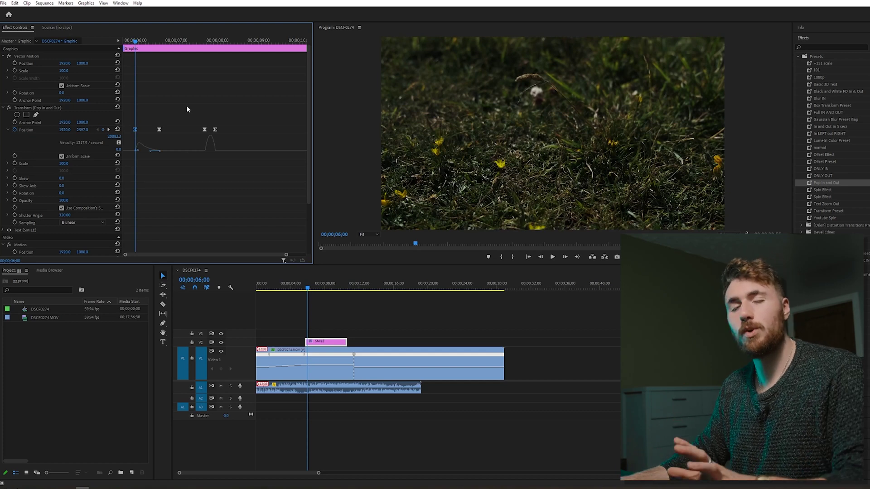